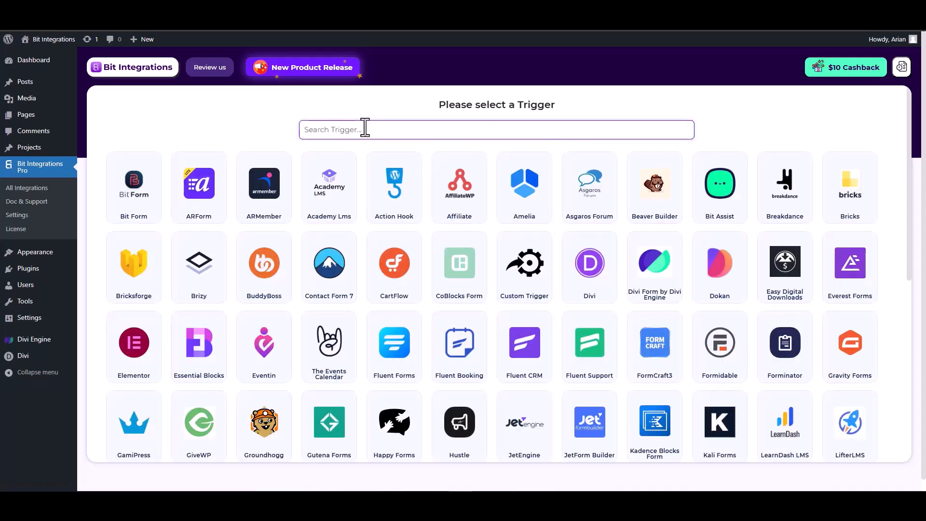
Step: Select Divi Form by Divi Engine as the trigger and start fetching its form data
type("divi")
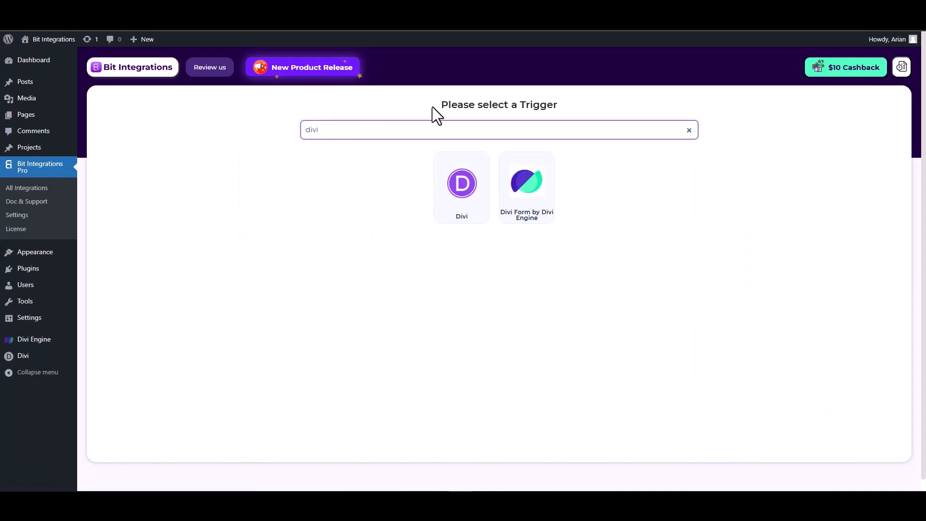
left_click(536, 202)
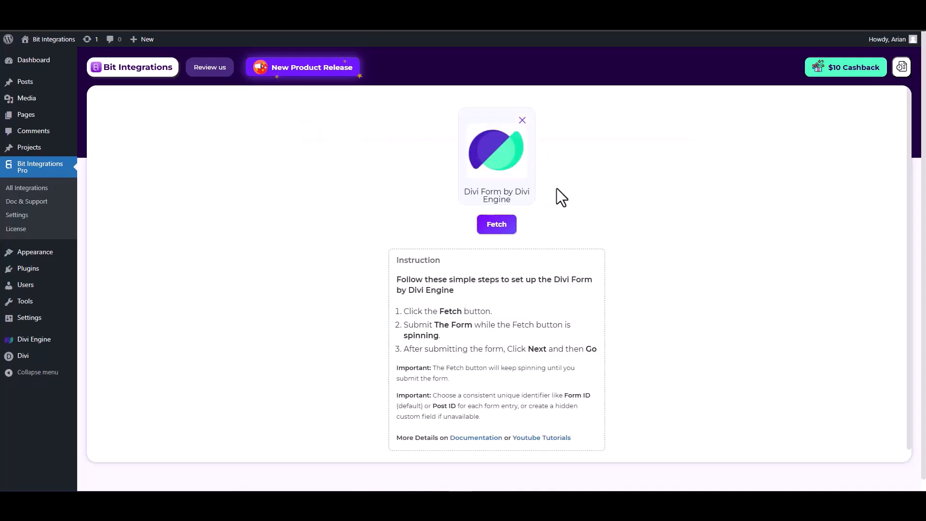
left_click(499, 230)
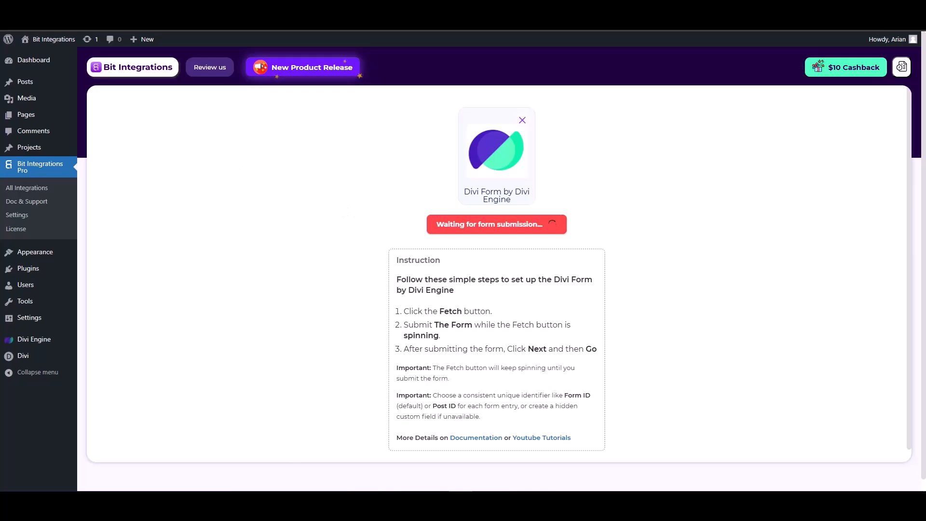
Step: Fill in the contact form page with a test first name, last name, email and number, and submit it
left_click(241, 10)
left_click(701, 176)
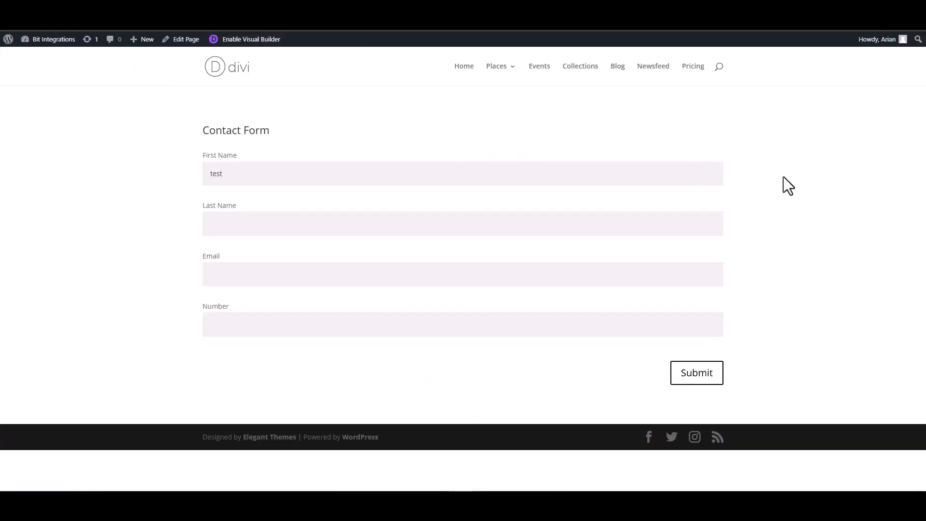
left_click(641, 227)
left_click(689, 276)
left_click(653, 324)
type("7")
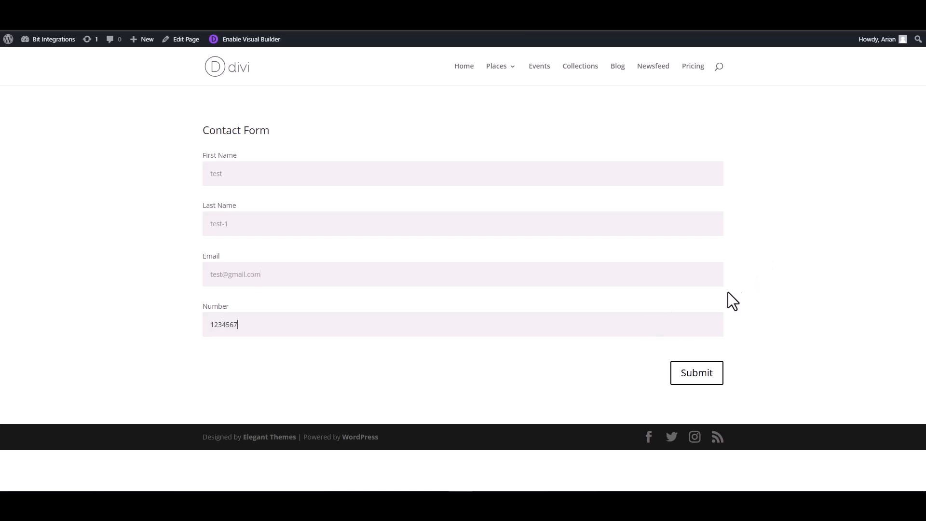
left_click(706, 377)
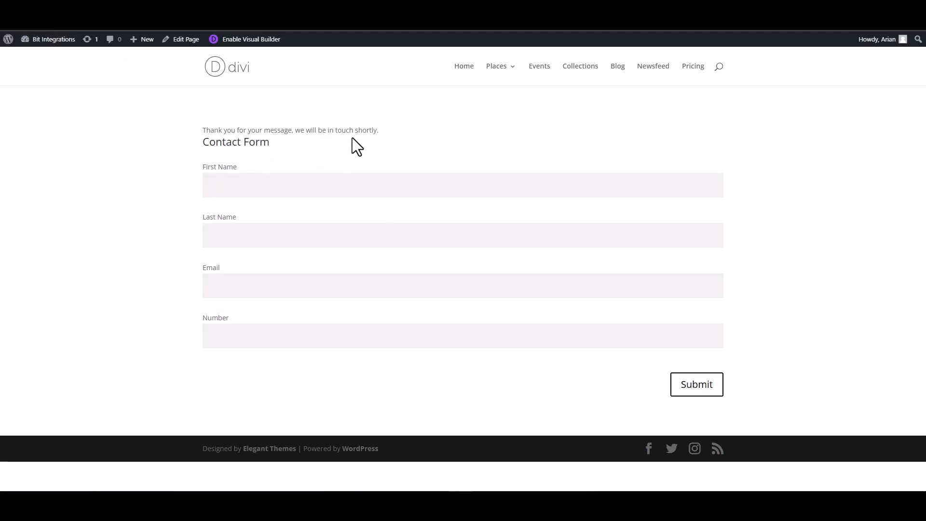
key("F5")
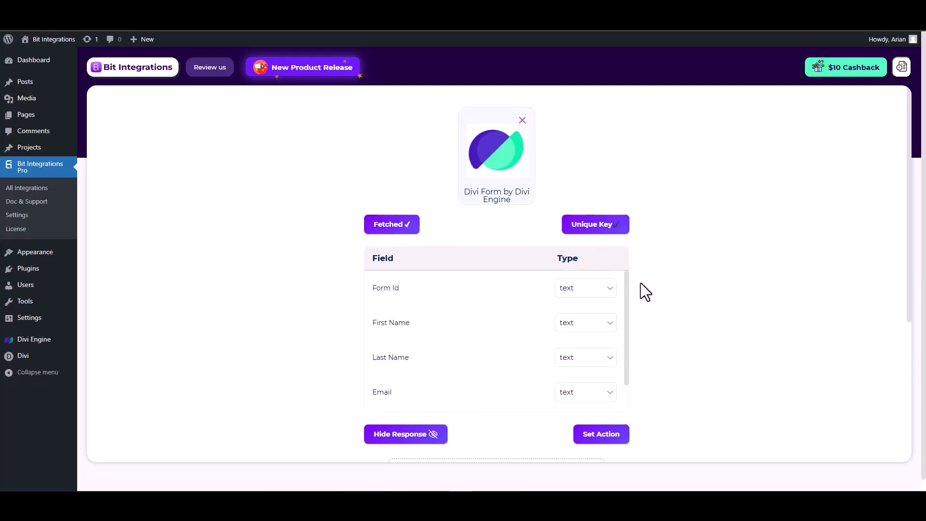
Step: Set the fetched Email field's type to email and the Number field's type to number
scroll(627, 287, "down", 1)
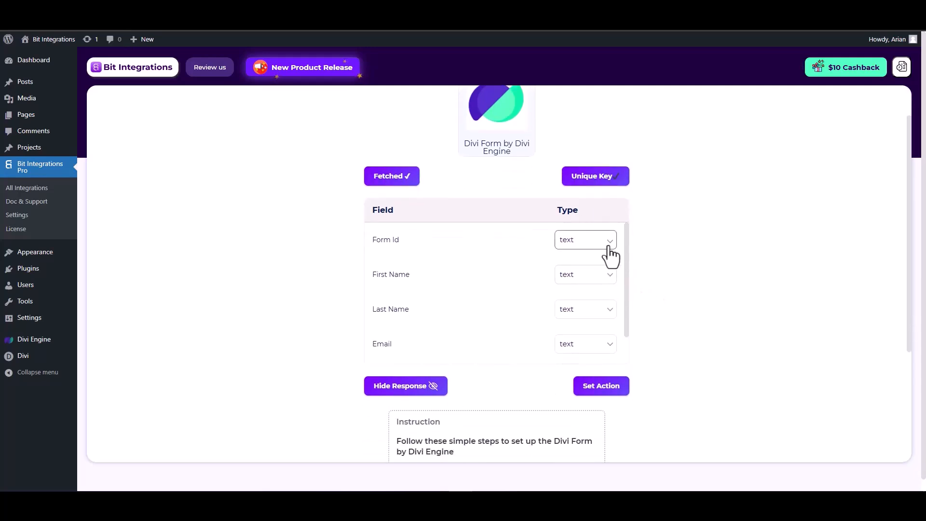
scroll(527, 285, "down", 1)
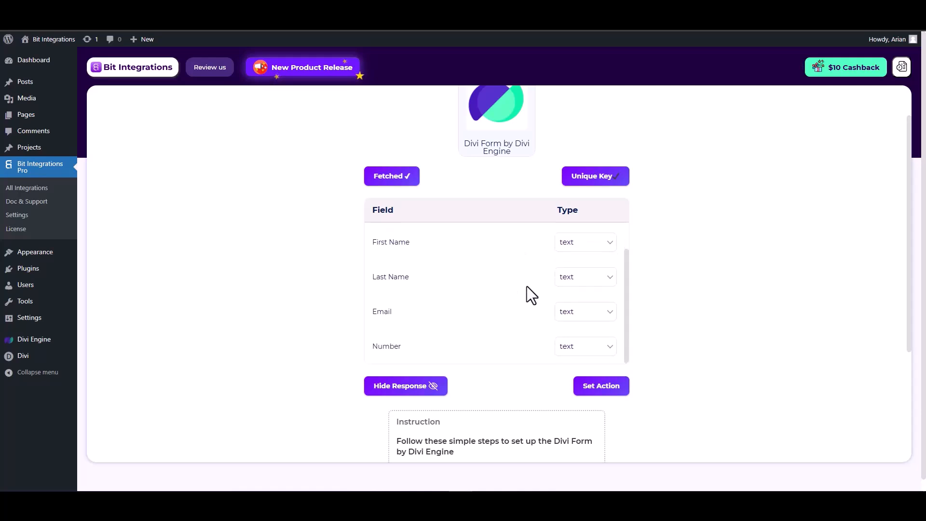
left_click(577, 312)
left_click(566, 127)
scroll(555, 320, "down", 1)
left_click(598, 297)
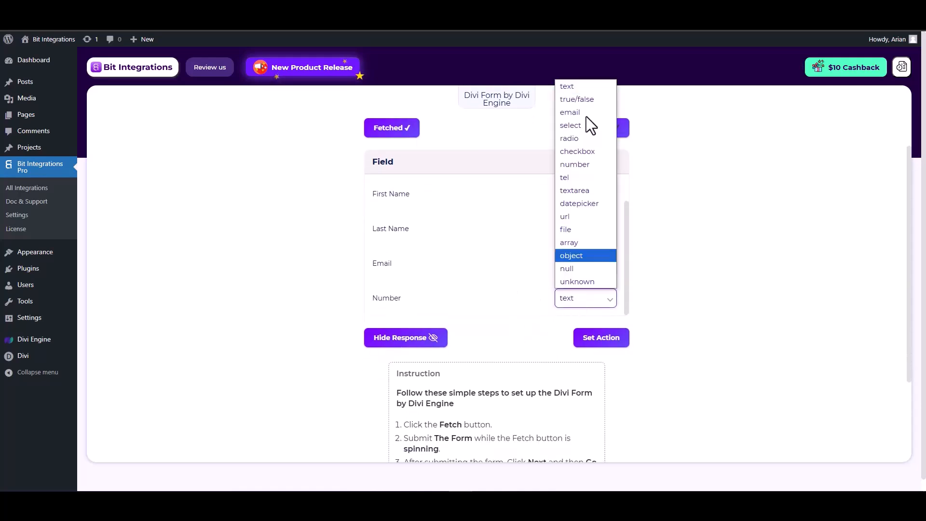
left_click(576, 167)
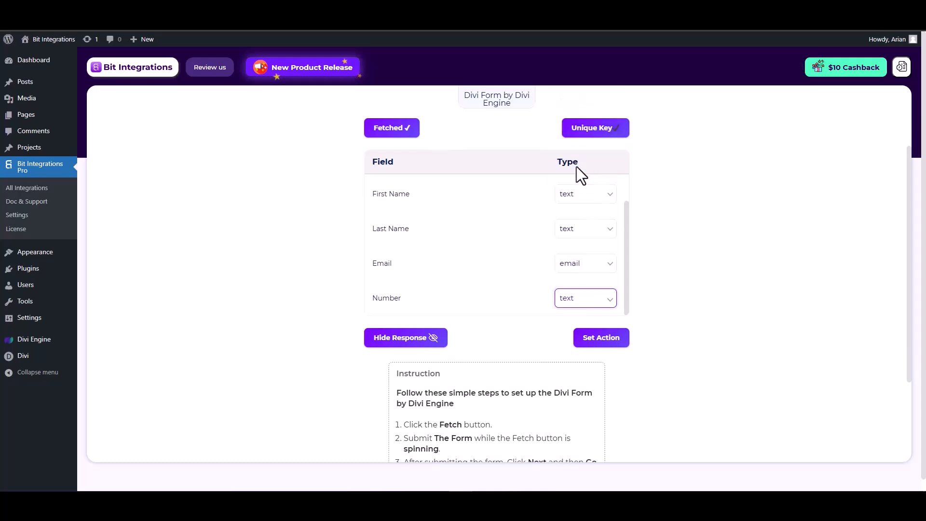
Step: Proceed to the action selection, search for "zap" and choose Zapier as the action
left_click(601, 337)
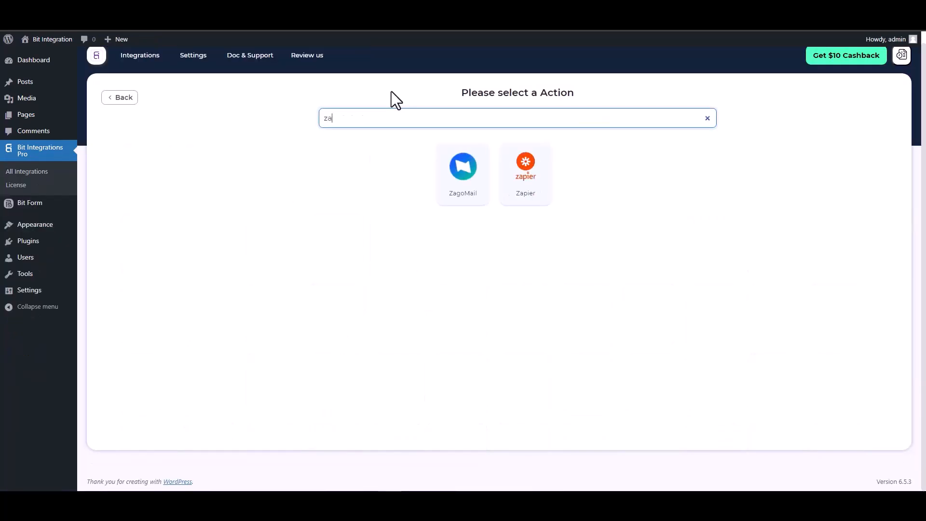
type("p")
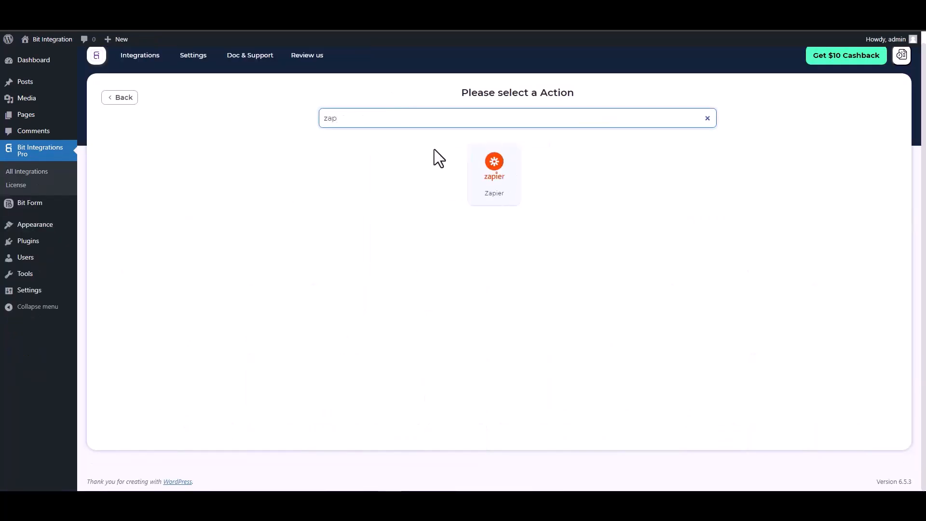
left_click(488, 176)
left_click(164, 222)
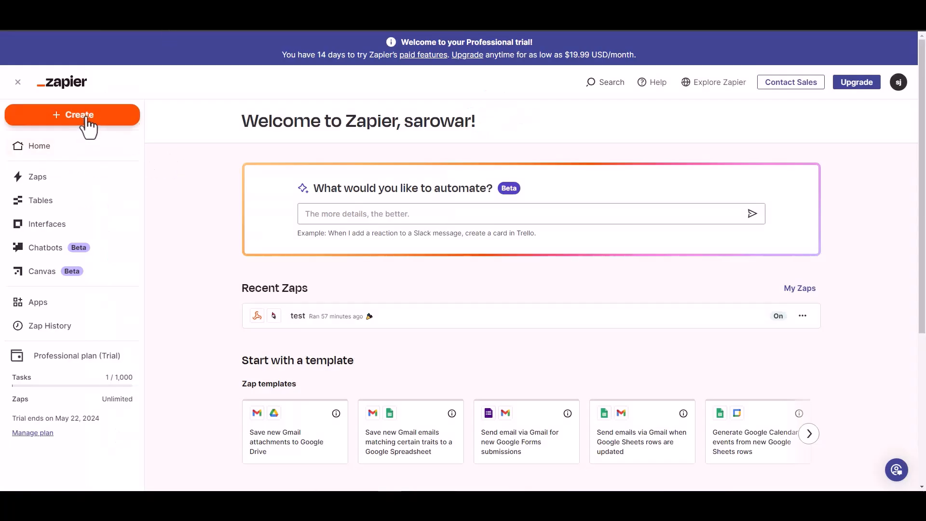
Step: Create a new Zap in Zapier and choose Webhook as its trigger
left_click(84, 119)
left_click(53, 151)
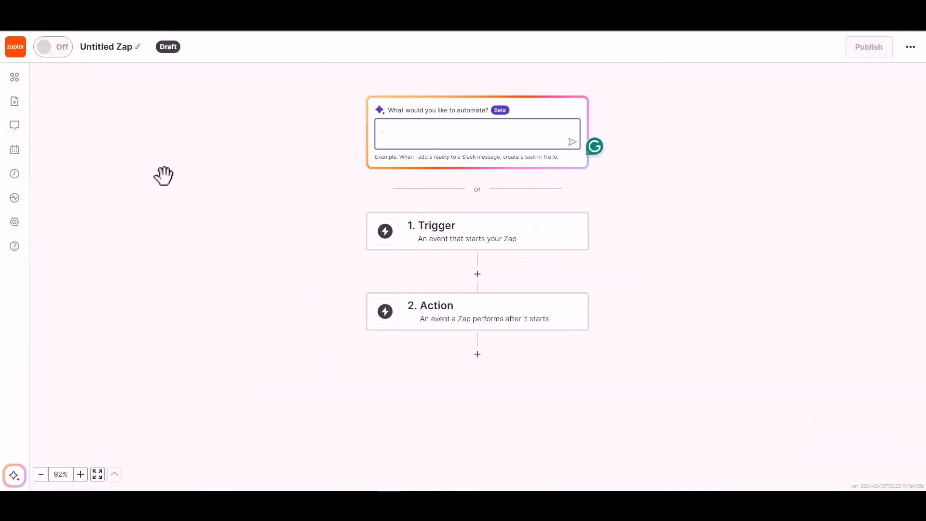
left_click(449, 237)
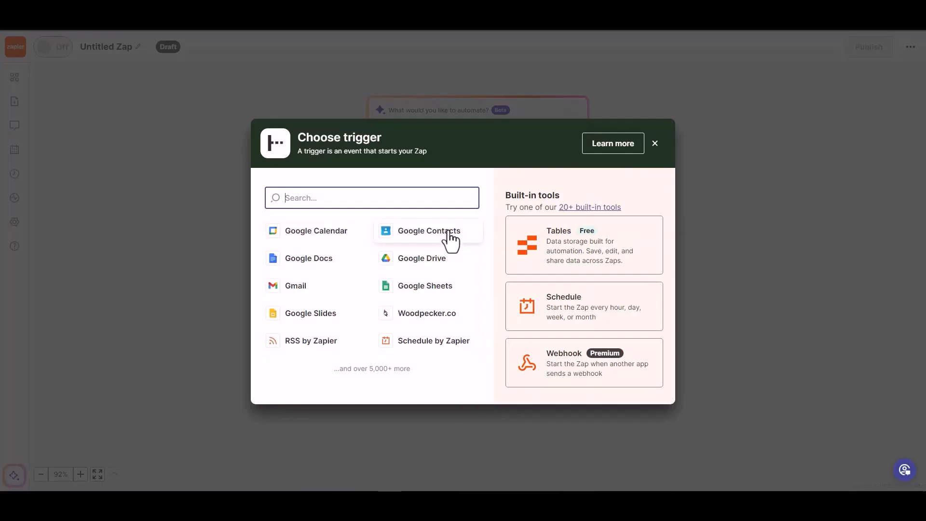
left_click(567, 370)
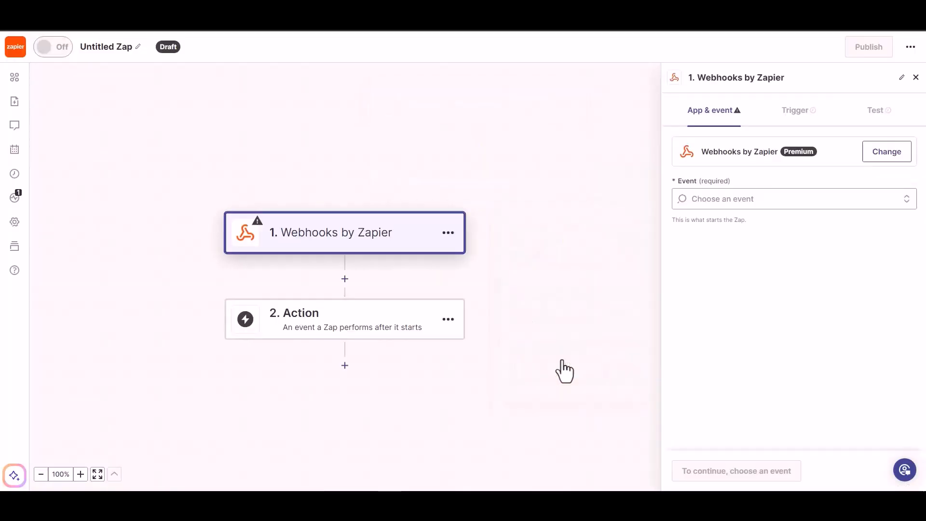
Step: Set the webhook trigger's event to Catch Hook and continue to its test stage, leaving the child key empty
left_click(730, 201)
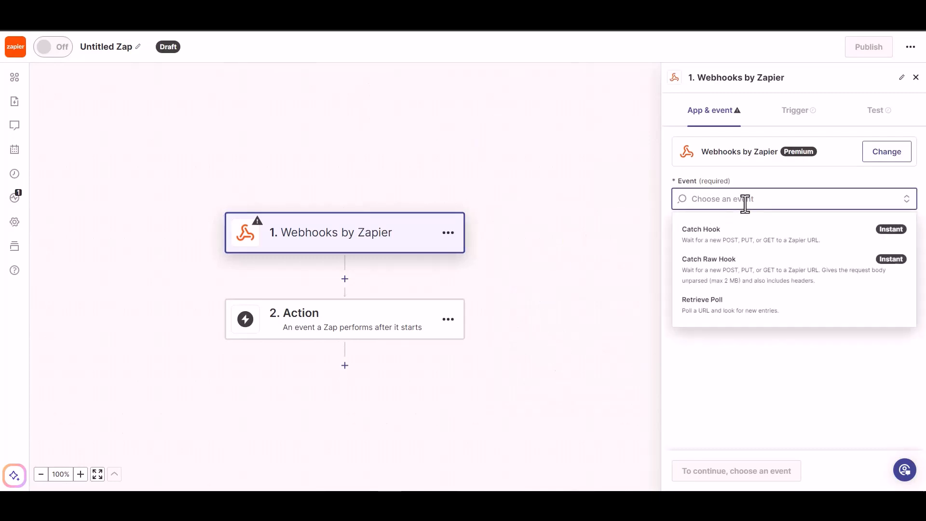
left_click(740, 245)
left_click(699, 471)
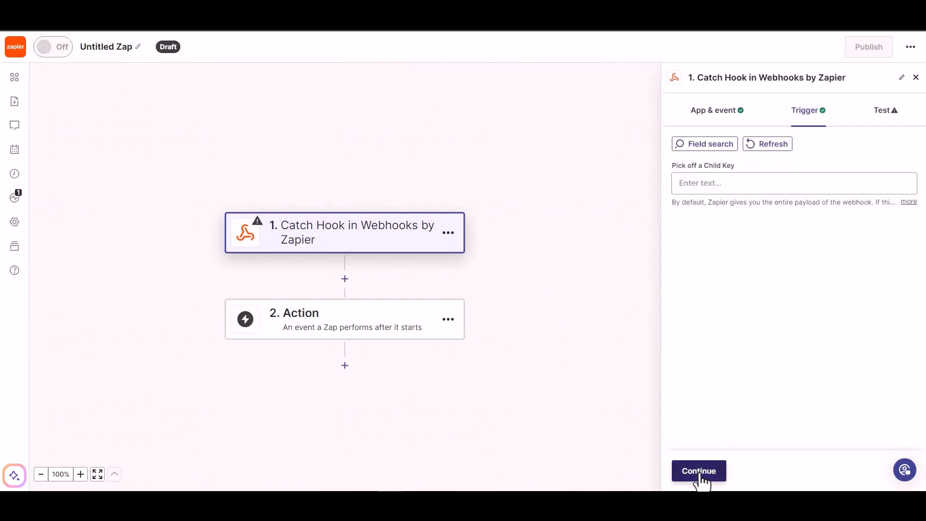
left_click(700, 471)
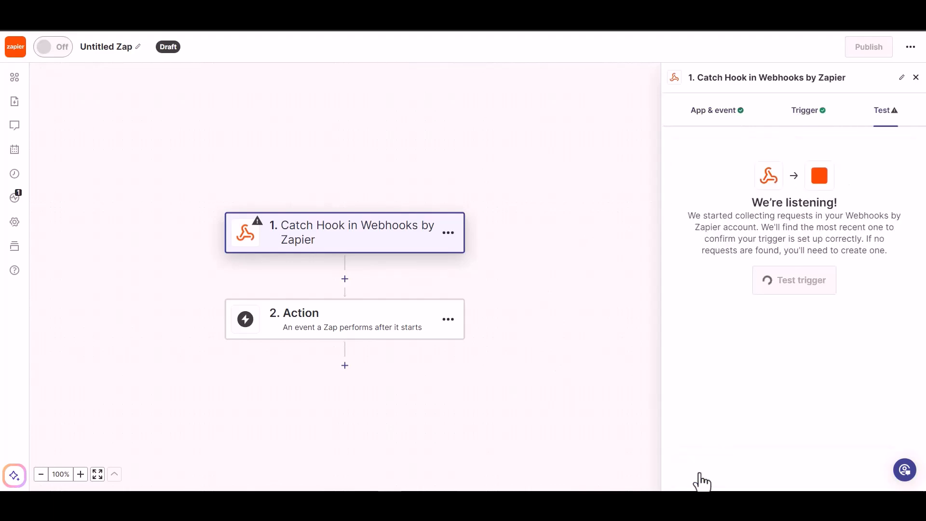
Step: Copy the Zap's webhook URL and paste it as the link in the Bit Integrations Zapier settings
left_click(880, 205)
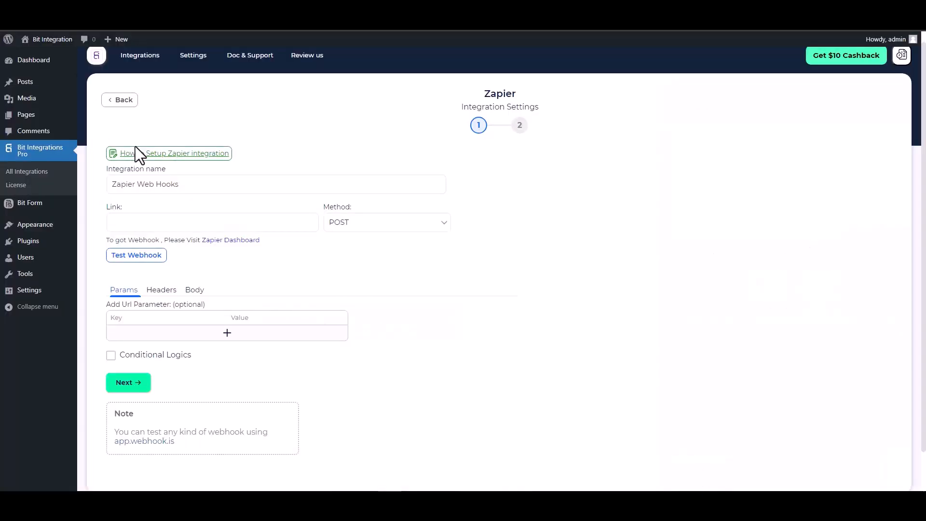
left_click(171, 223)
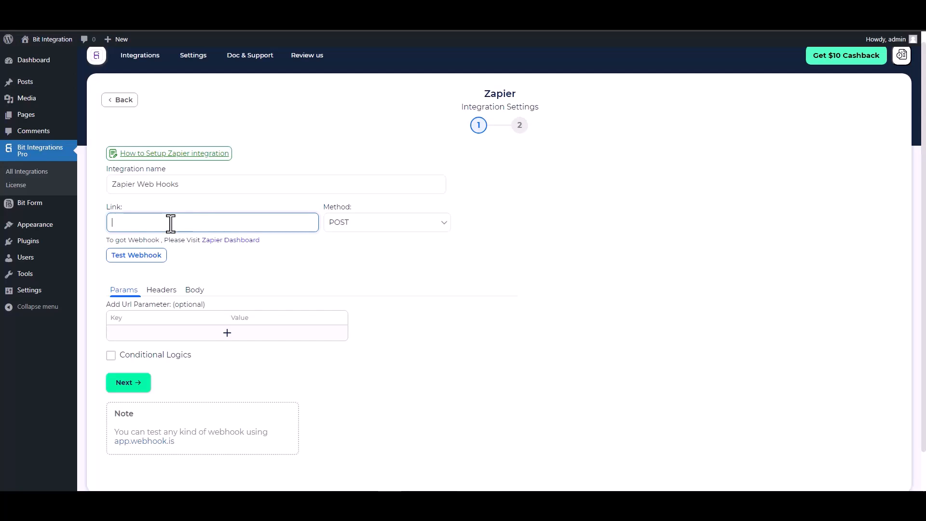
key("ctrl+v")
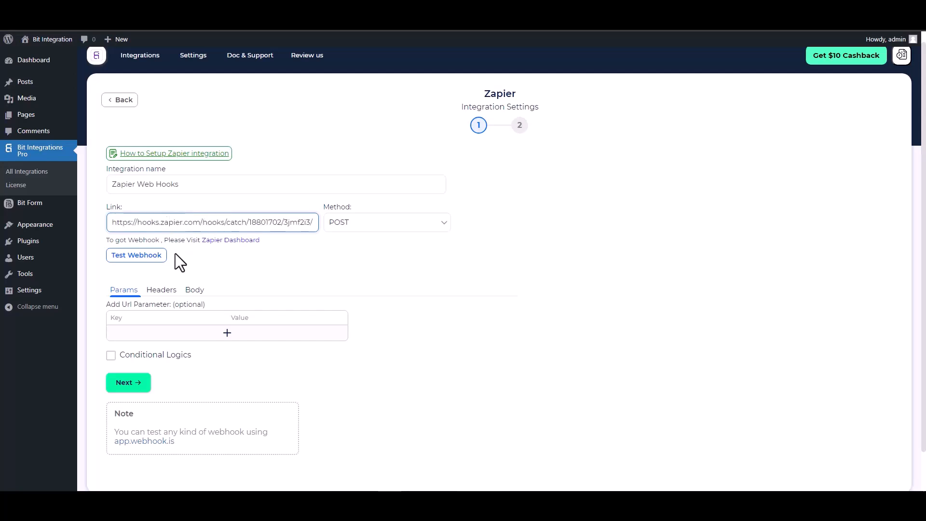
Step: Send all data in the request body as application/json, with keys First Name, Email, Phone and Last Name
left_click(194, 290)
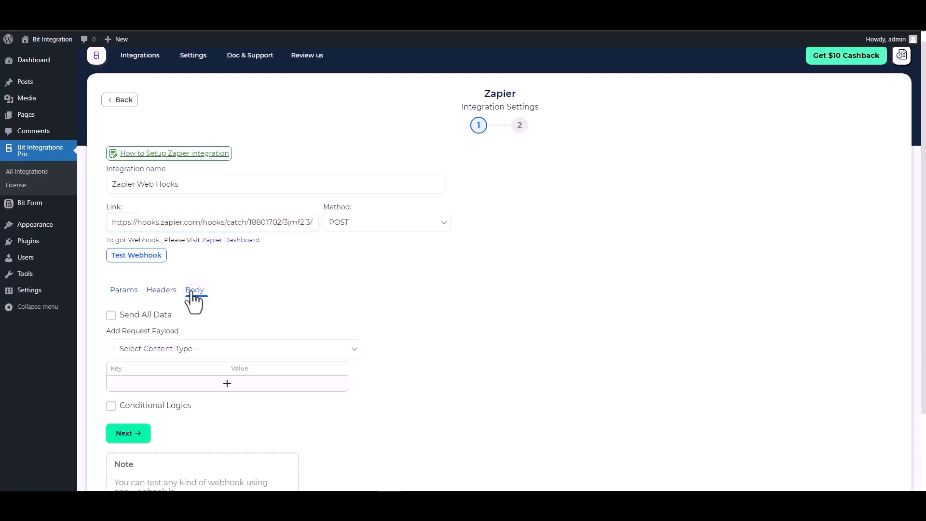
left_click(153, 312)
scroll(202, 248, "down", 2)
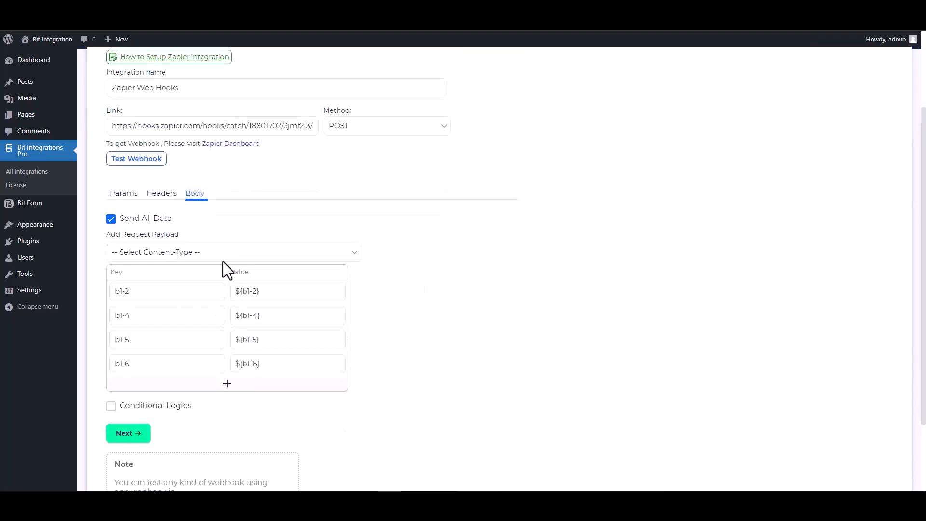
left_click(226, 254)
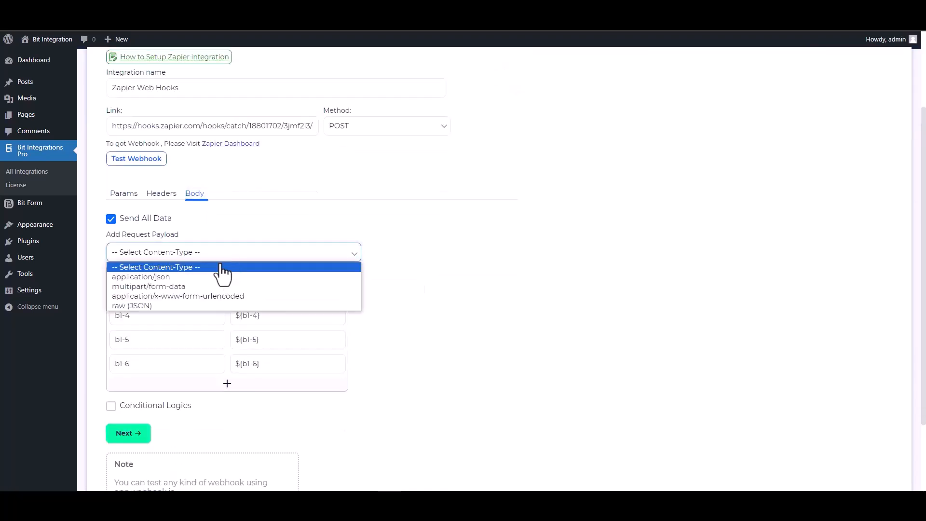
left_click(174, 279)
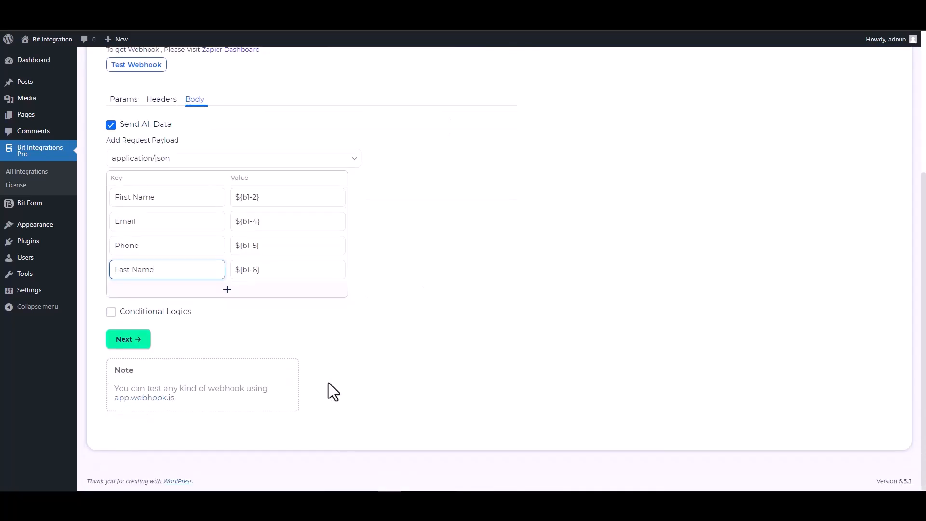
left_click(153, 313)
scroll(309, 347, "down", 2)
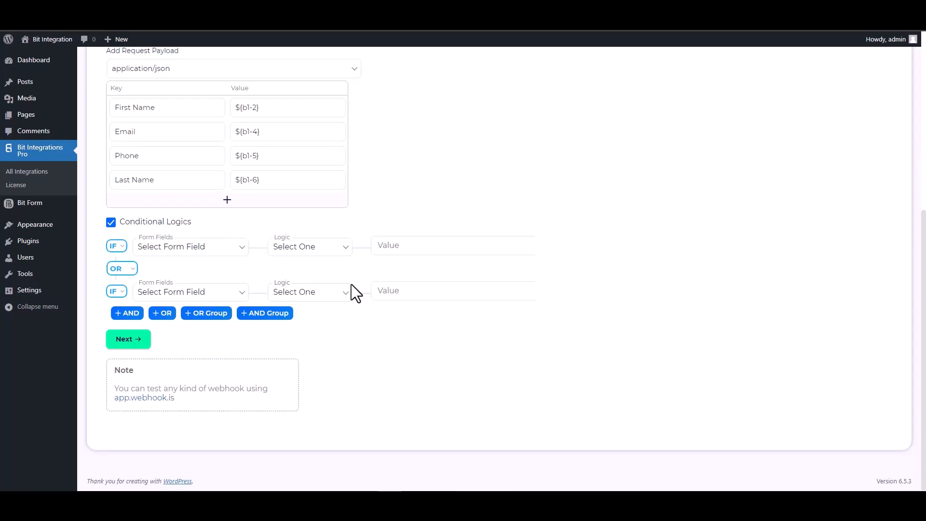
left_click(118, 225)
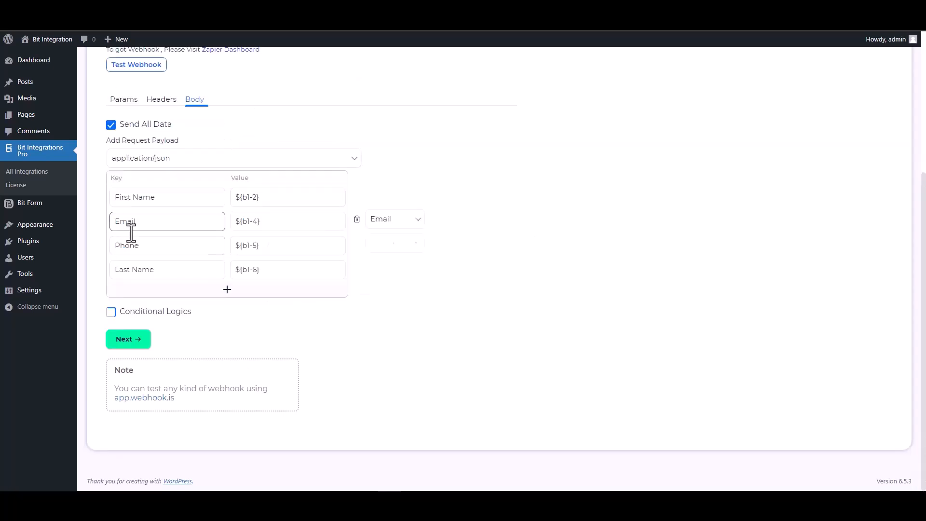
Step: Test the webhook, then finish and save the Zapier integration
scroll(338, 275, "up", 5)
left_click(140, 267)
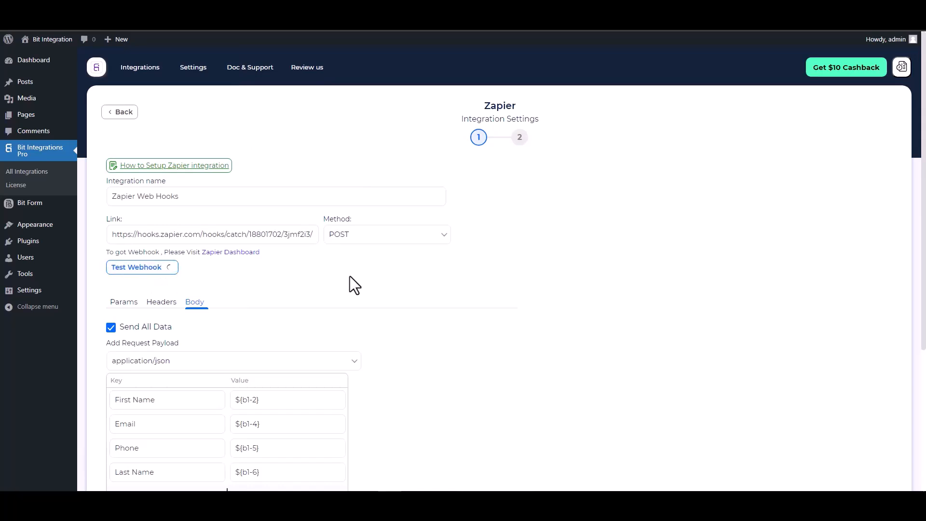
scroll(383, 299, "down", 1)
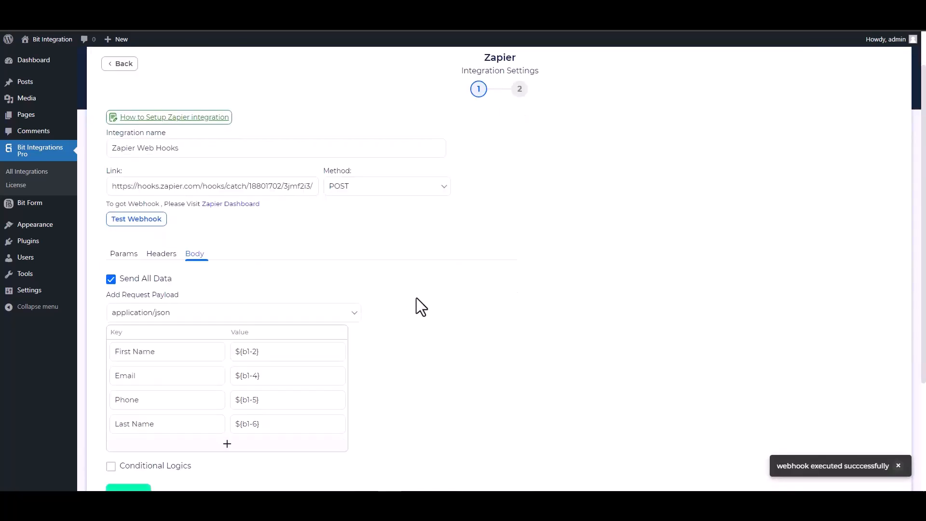
scroll(415, 303, "down", 1)
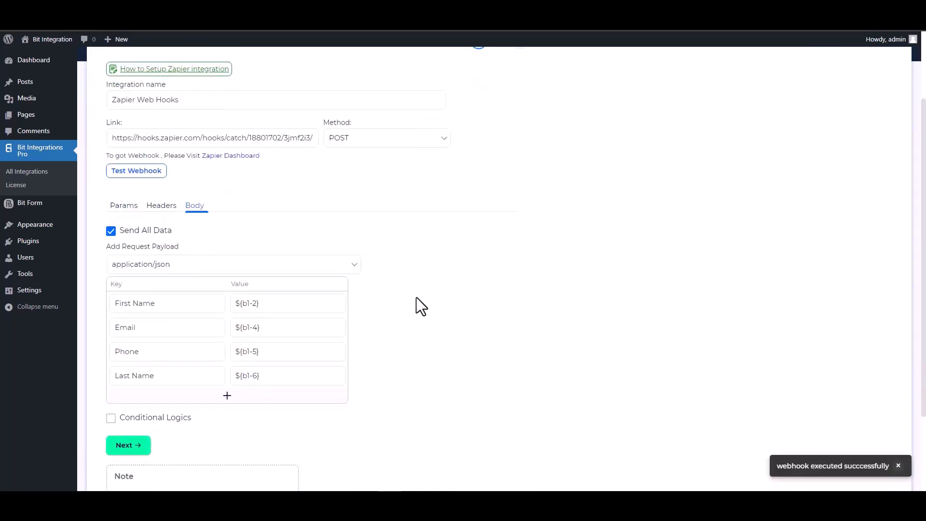
left_click(141, 444)
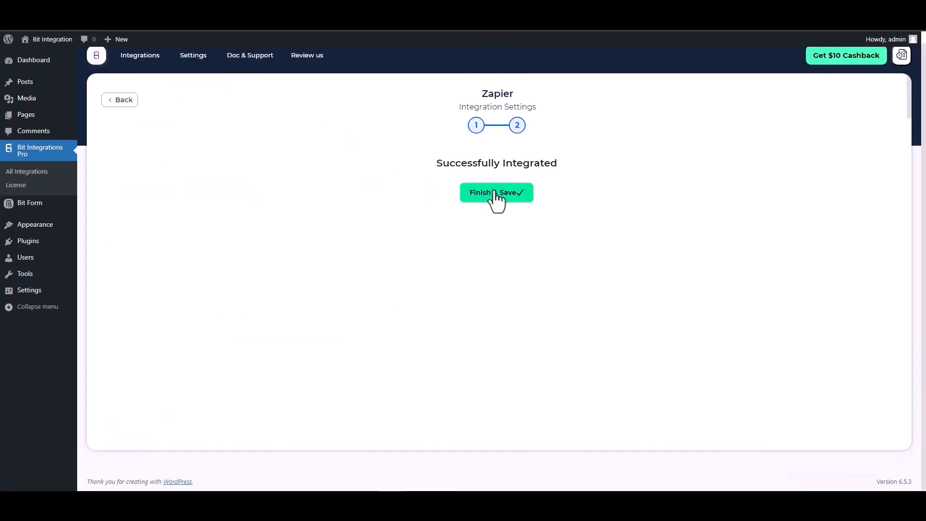
left_click(497, 200)
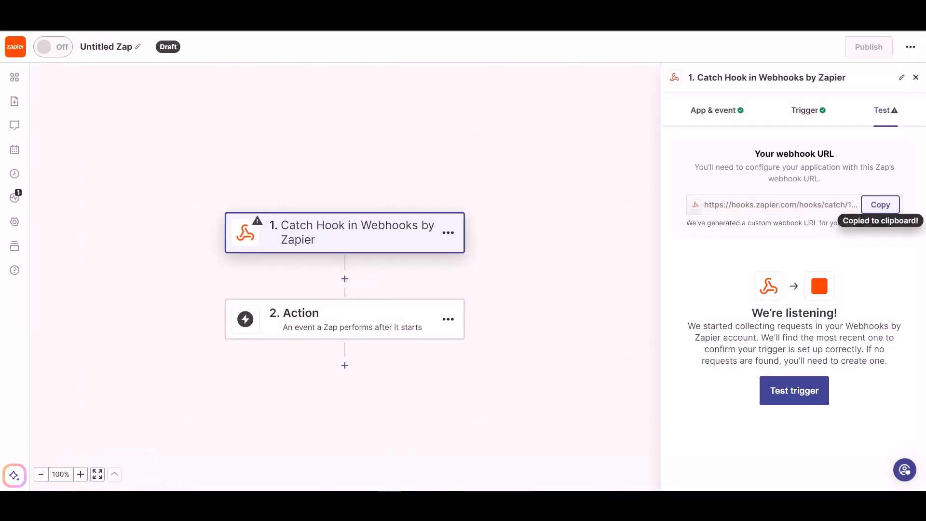
Step: Test the Catch Hook trigger in Zapier and continue with the request A record
left_click(773, 382)
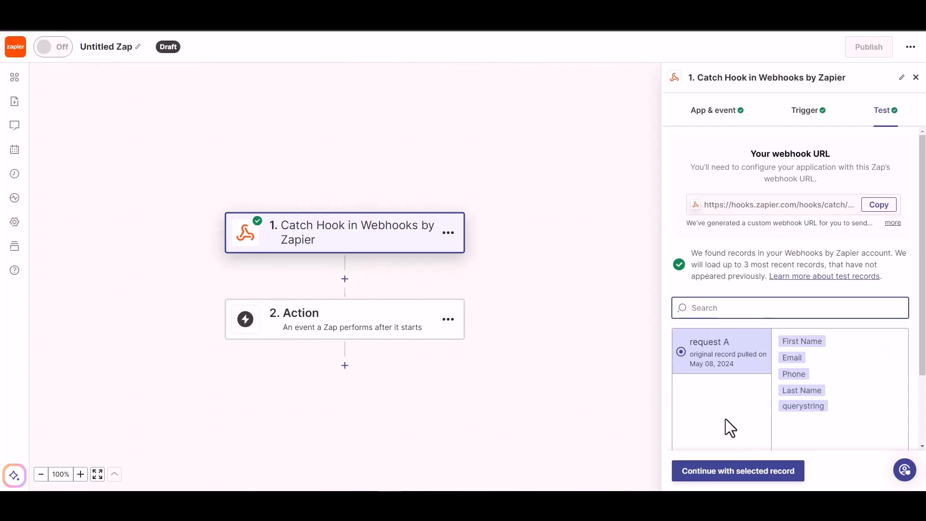
left_click(745, 482)
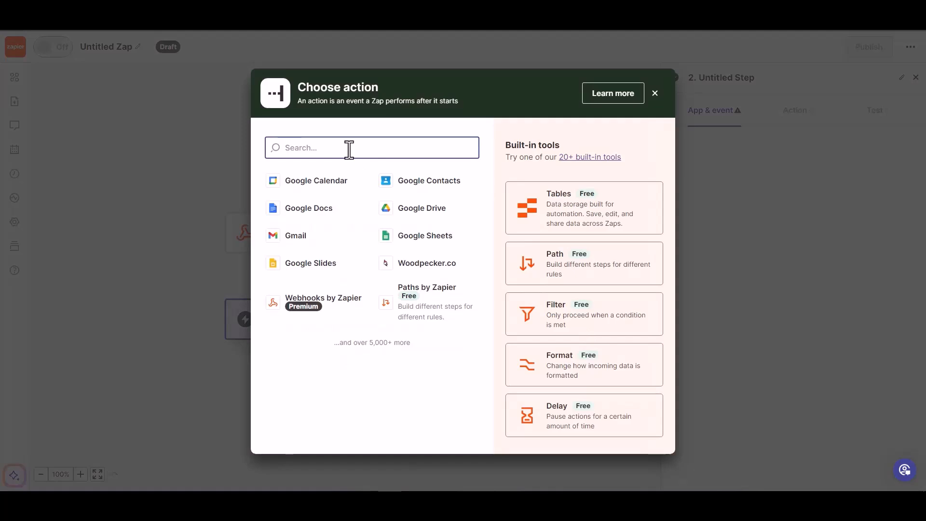
Step: Add Woodpecker.co as the action app with the Create/Update Prospect event and keep its connected account
type("wood")
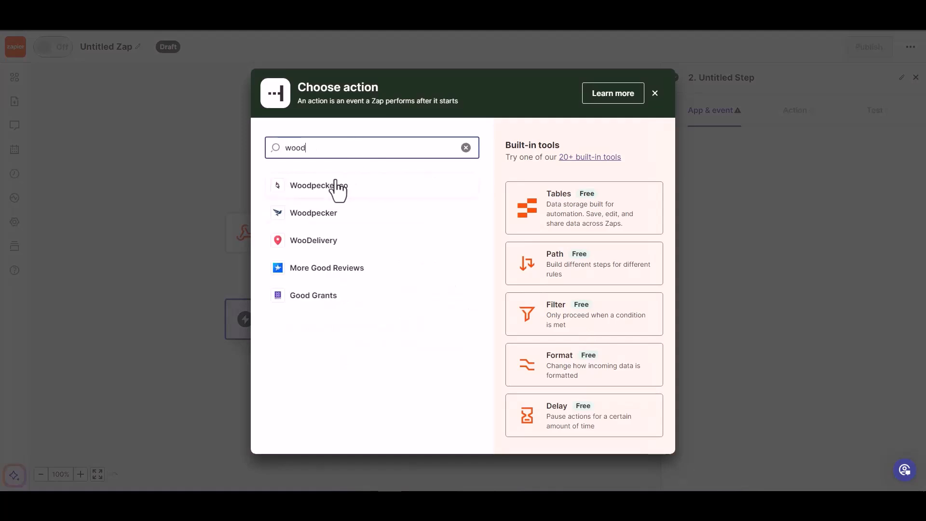
left_click(336, 185)
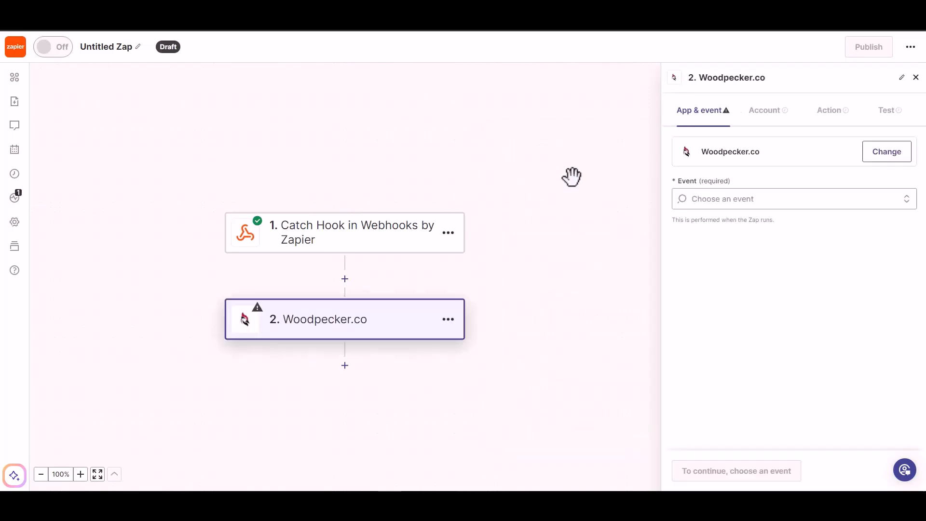
left_click(743, 199)
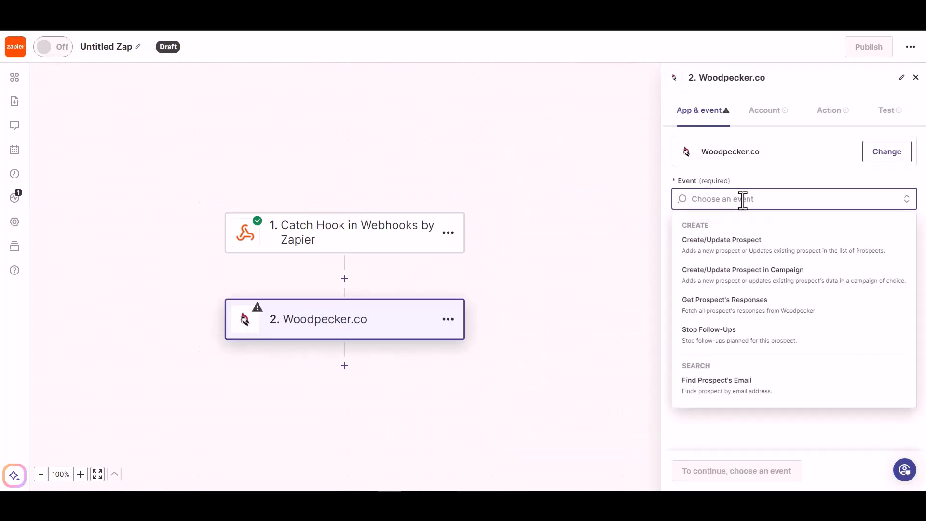
left_click(741, 251)
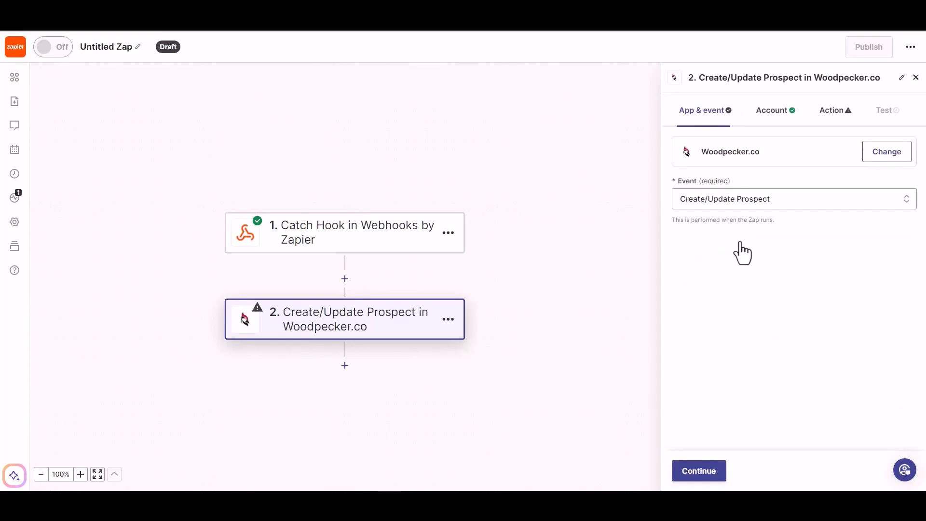
left_click(695, 478)
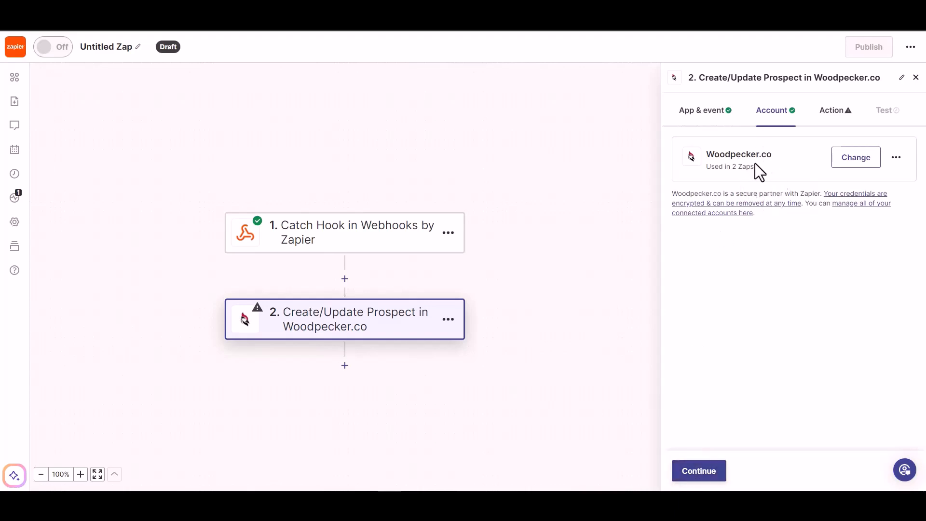
left_click(696, 478)
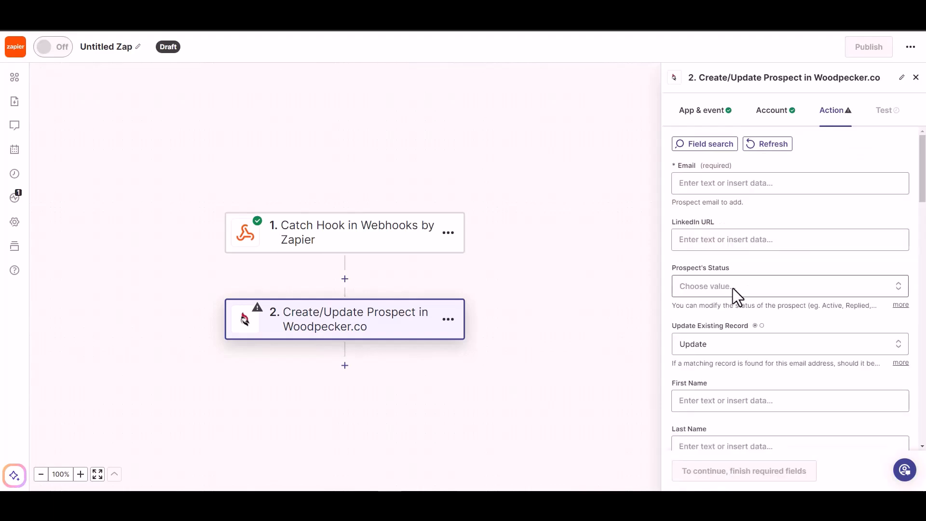
Step: Map the prospect's Email to the webhook's Email field and set Prospect's Status to ACTIVE
left_click(722, 184)
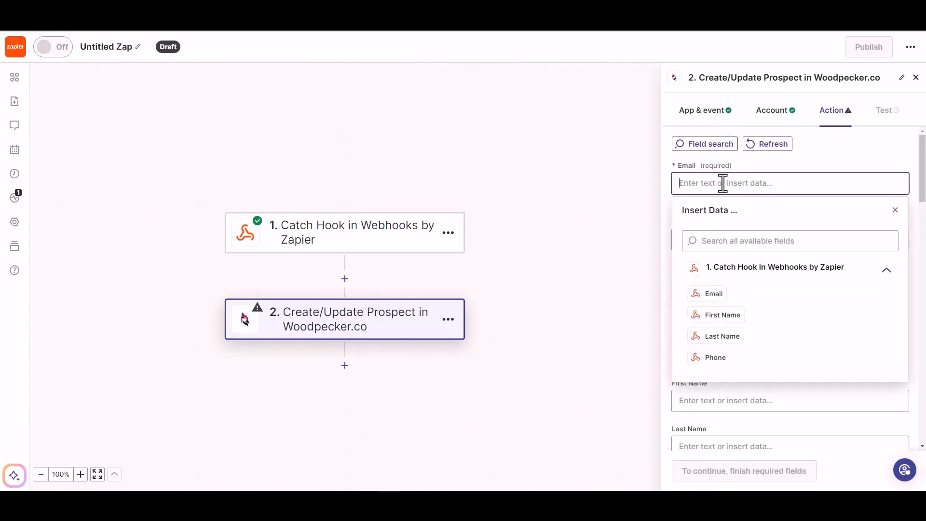
left_click(714, 294)
left_click(813, 159)
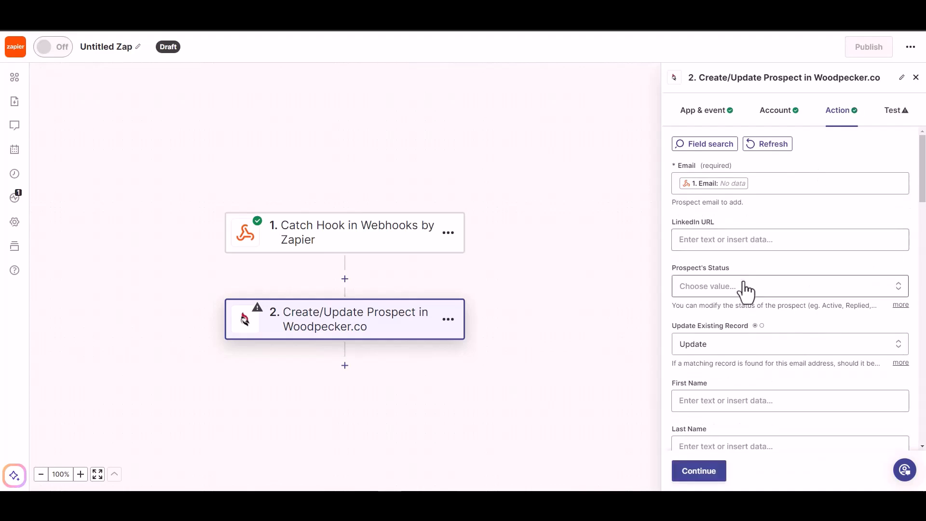
left_click(731, 288)
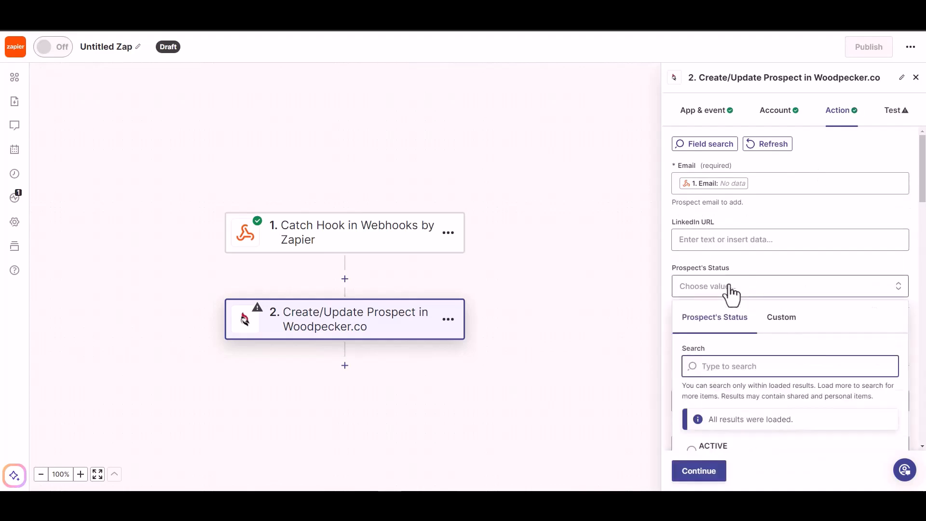
left_click(738, 241)
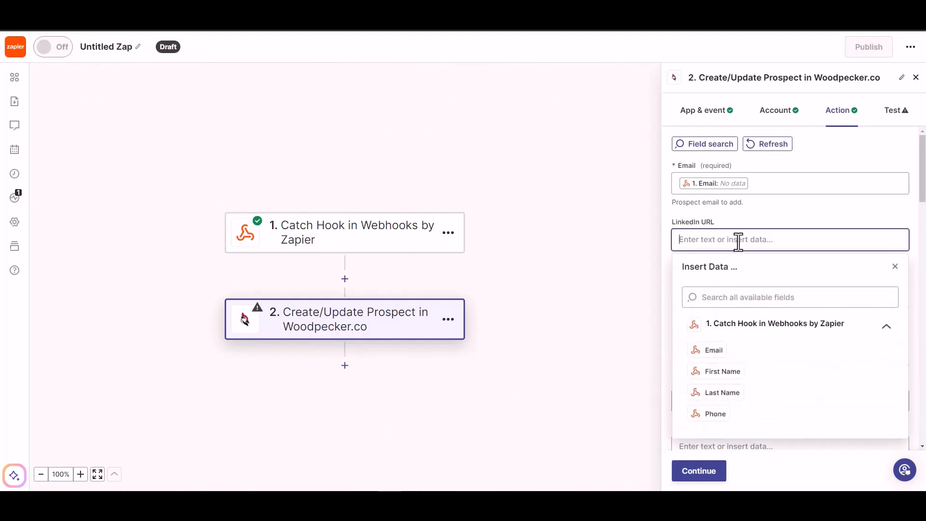
scroll(754, 270, "down", 2)
left_click(772, 239)
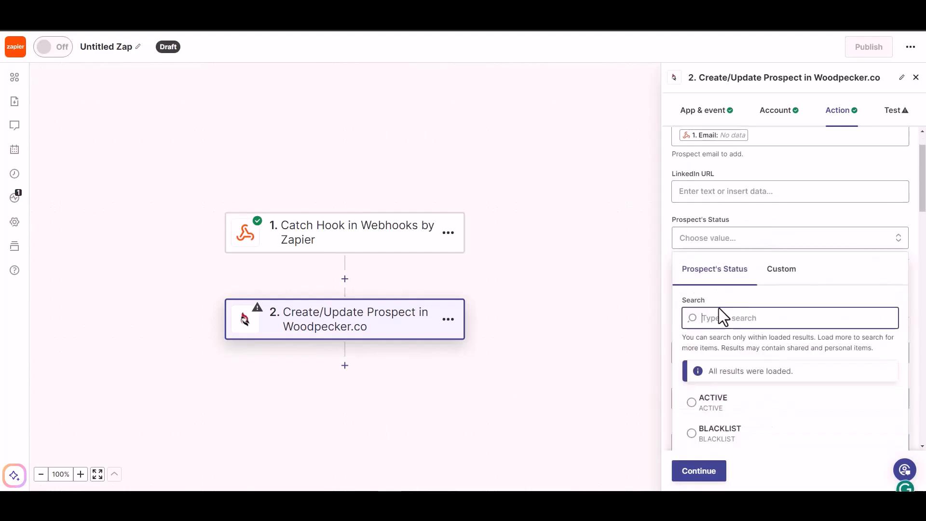
left_click(712, 402)
Step: Map the prospect's First Name and Last Name to the matching Catch Hook fields
scroll(738, 314, "down", 1)
left_click(731, 304)
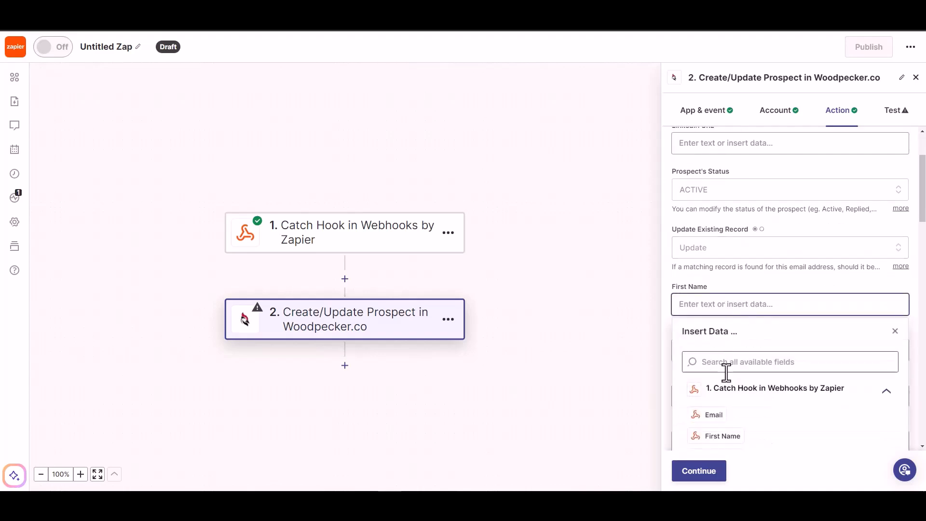
left_click(719, 436)
scroll(774, 279, "down", 2)
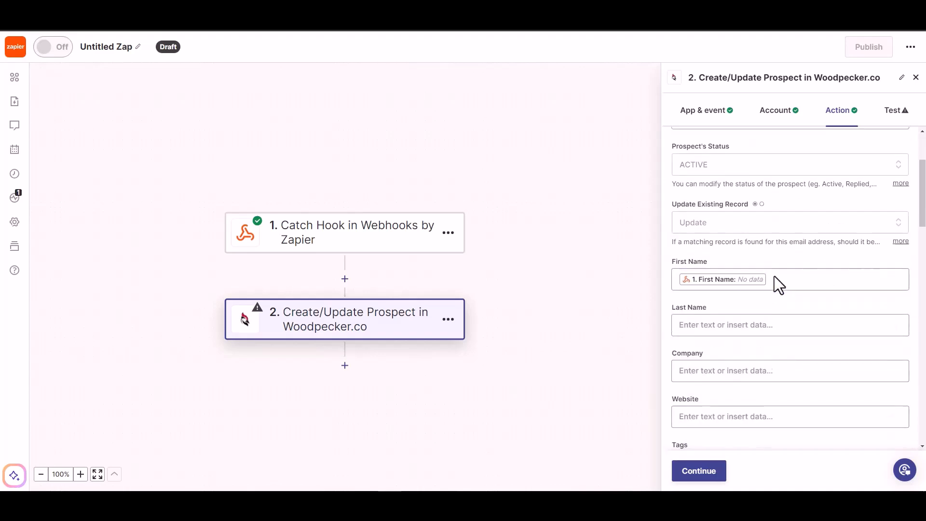
left_click(759, 254)
left_click(719, 406)
scroll(770, 236, "down", 2)
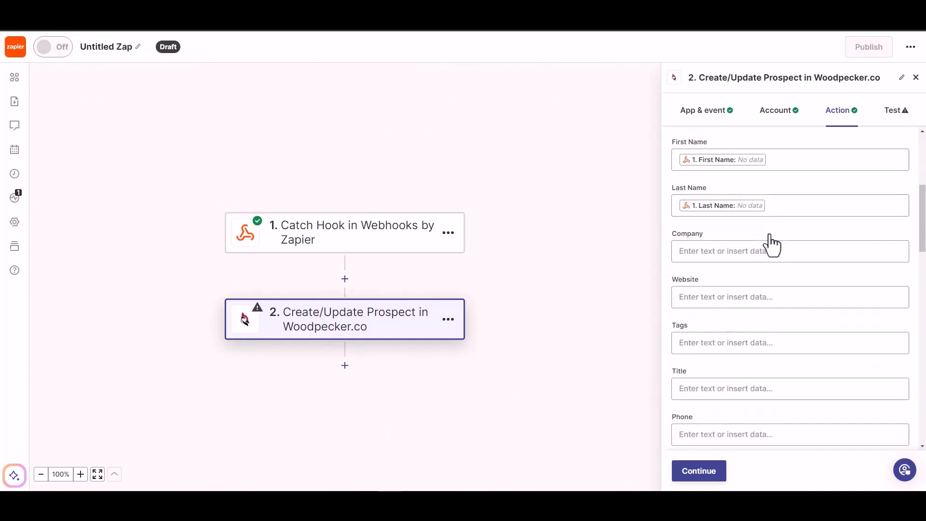
Step: Map the prospect's Phone to the Catch Hook Phone field
left_click(724, 388)
scroll(742, 425, "down", 3)
left_click(717, 416)
left_click(762, 222)
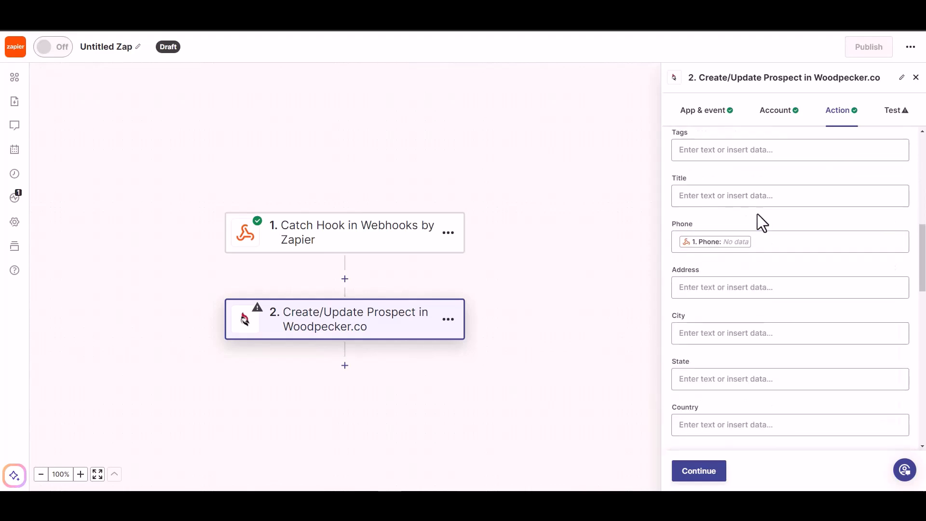
Step: Continue past the Woodpecker.co field mapping, skip the action test and publish the Zap
scroll(721, 338, "down", 5)
left_click(698, 472)
left_click(698, 470)
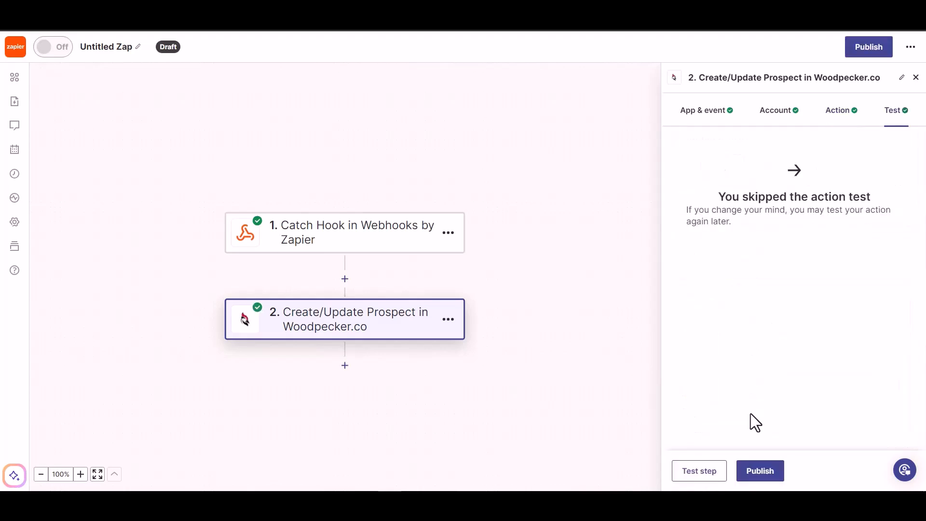
left_click(761, 476)
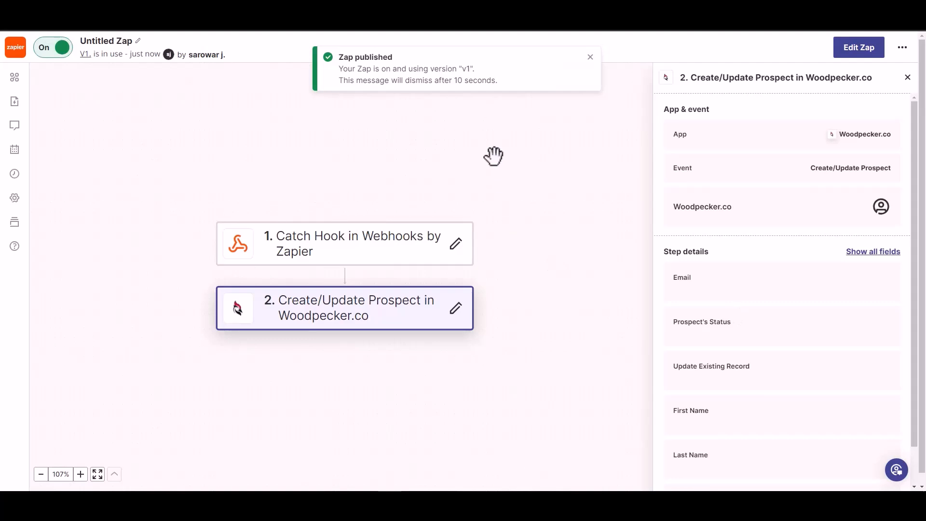
Step: Rename the published Zap as Bit Integrations
left_click(114, 40)
type("B")
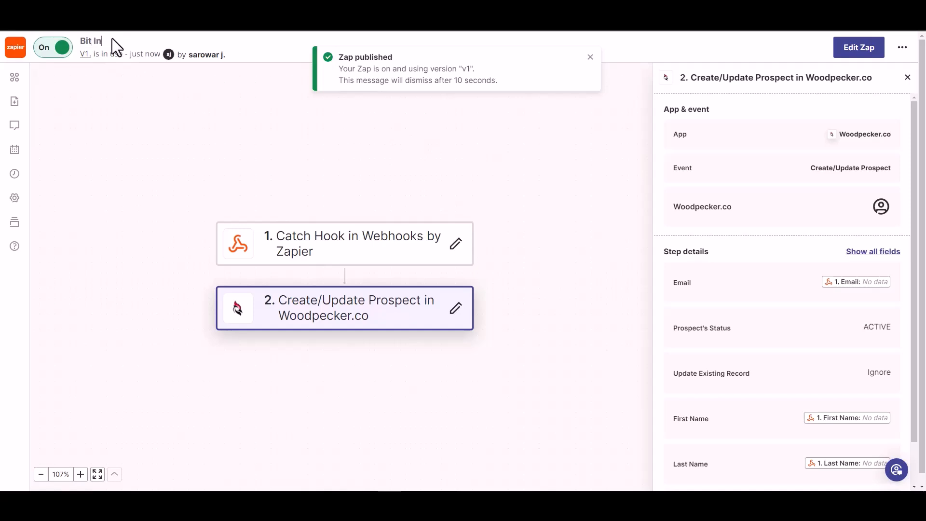
type("it Integrations")
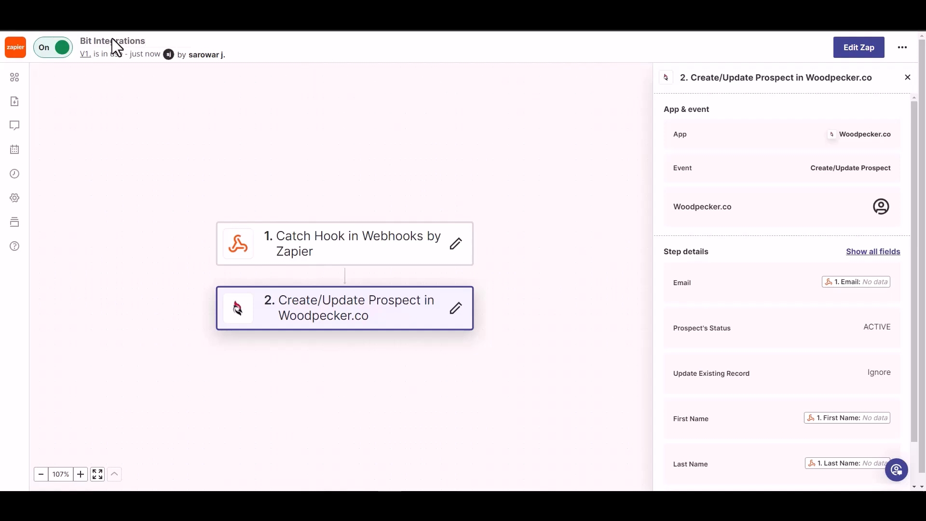
left_click(166, 95)
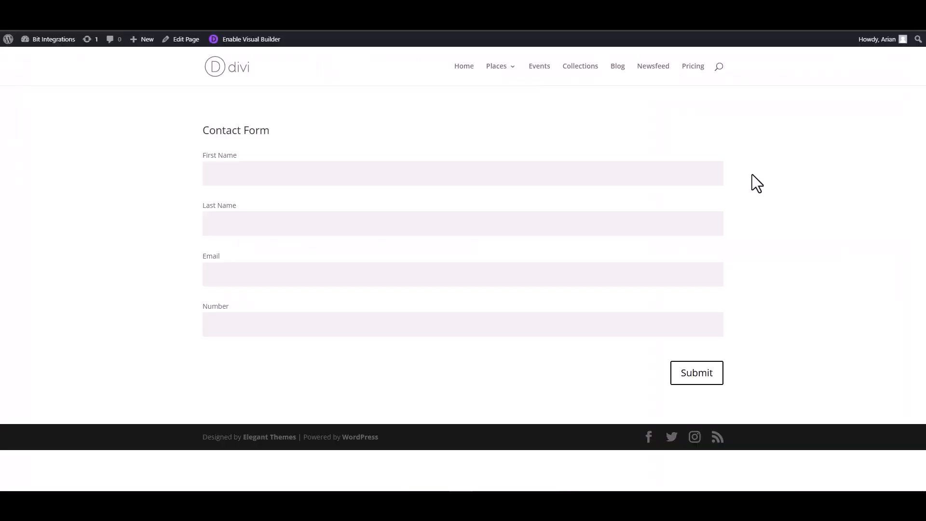
Step: On the Divi contact form page, fill in First Name as Bit and Last Name as Integrations
left_click(697, 170)
type("Bit")
left_click(688, 225)
type("Integrations")
Step: Fill in the contact's e-mail and phone number, and submit the contact form
left_click(654, 274)
left_click(676, 325)
type("44")
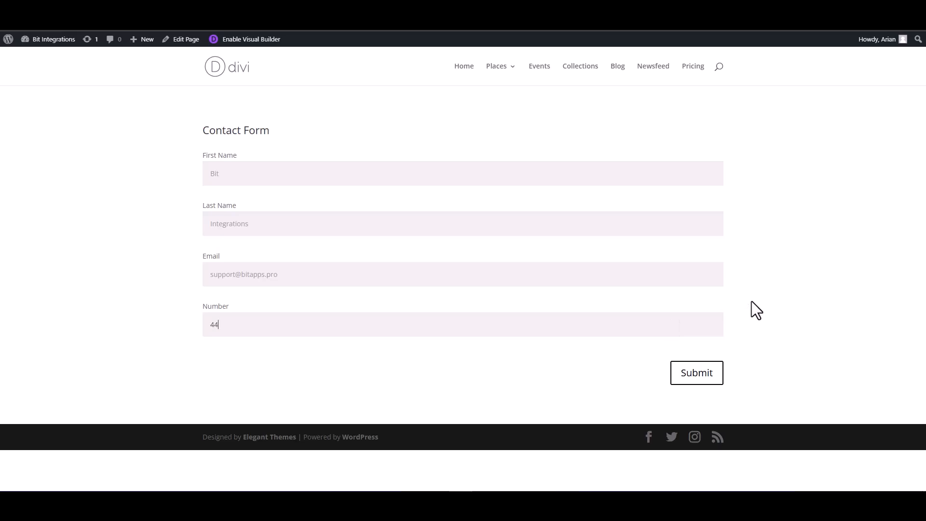
type("4555666")
left_click(709, 372)
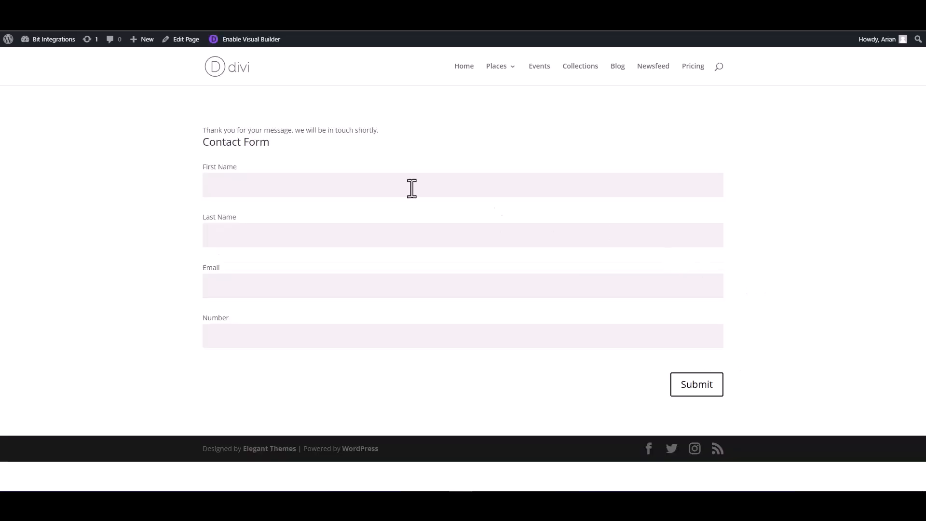
Step: Check the form's submission message, and switch to Woodpecker.co to open the Prospects list
left_click_drag(379, 131, 204, 126)
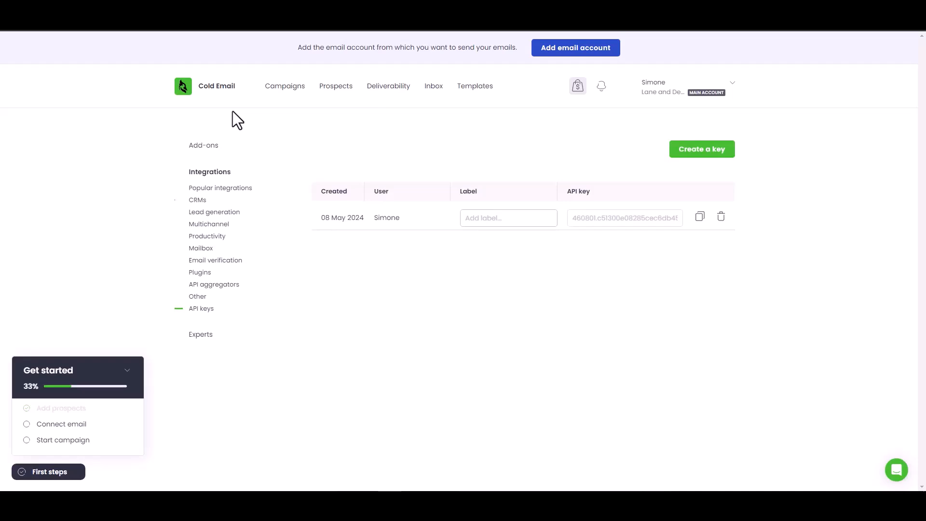
left_click(338, 87)
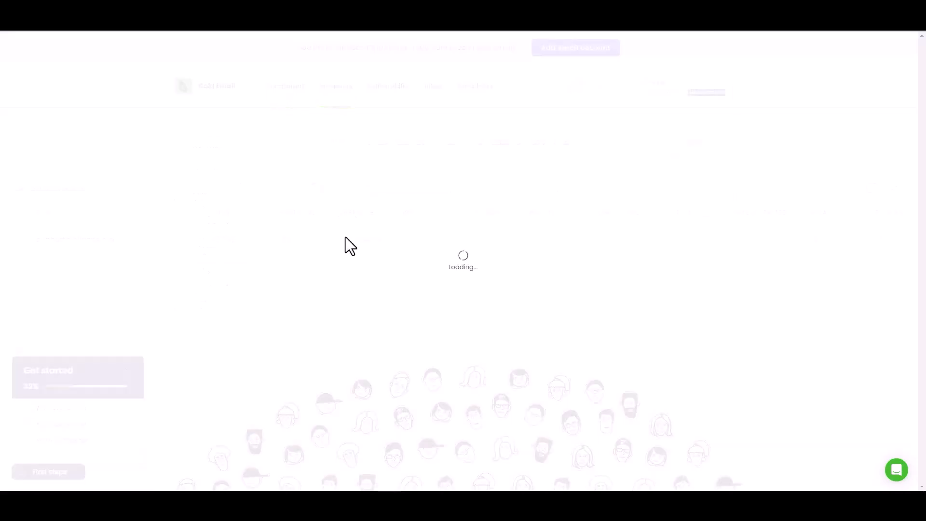